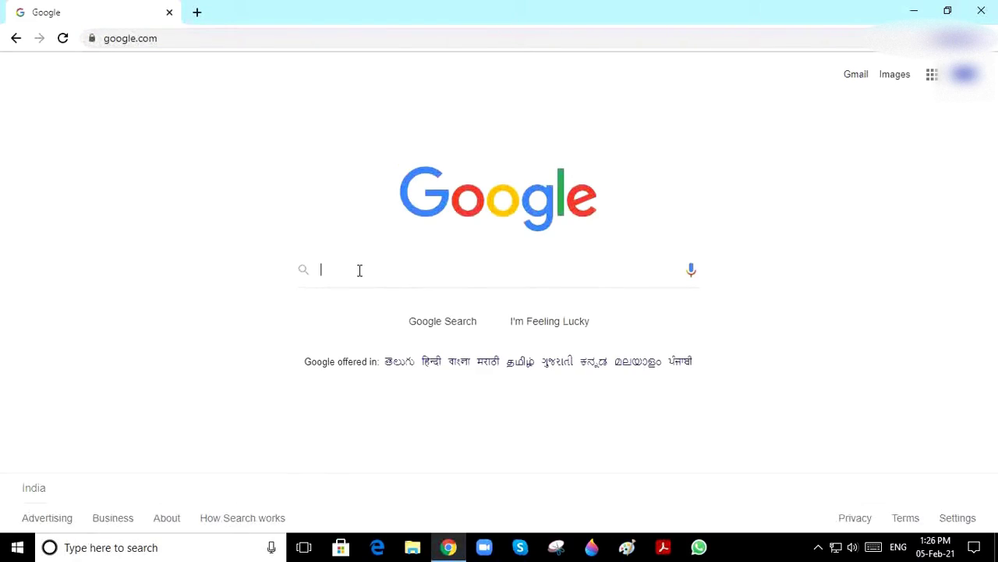
- Search Google for "epic pen download free" and open the official epic-pen.com result
{"action": "type", "text": "epic "}
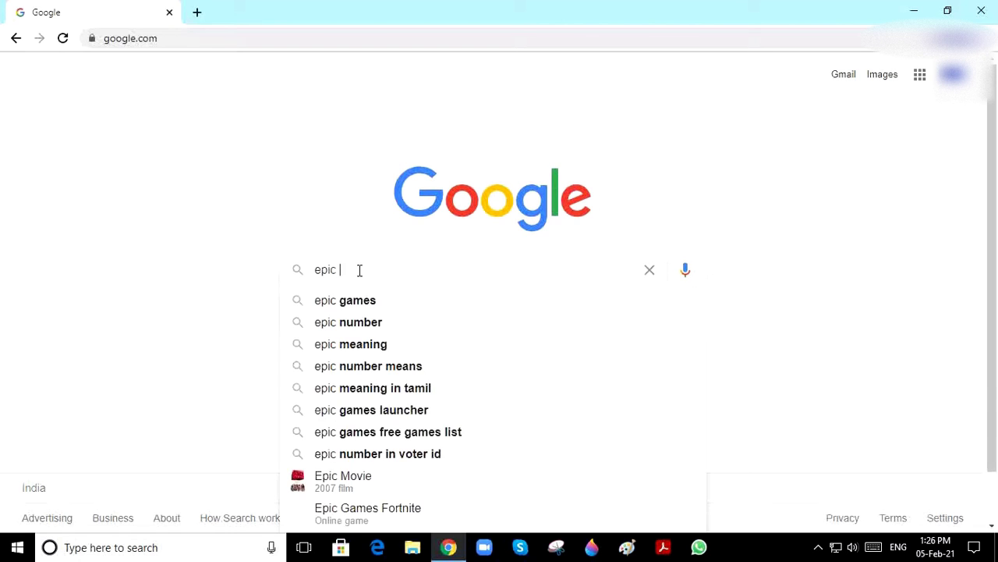
{"action": "type", "text": "pen down"}
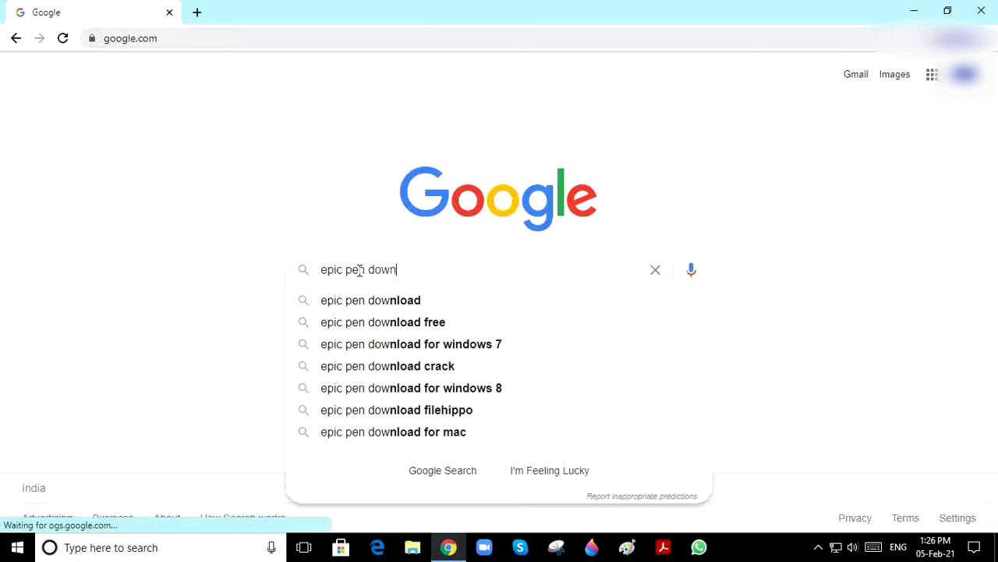
{"action": "type", "text": "load free"}
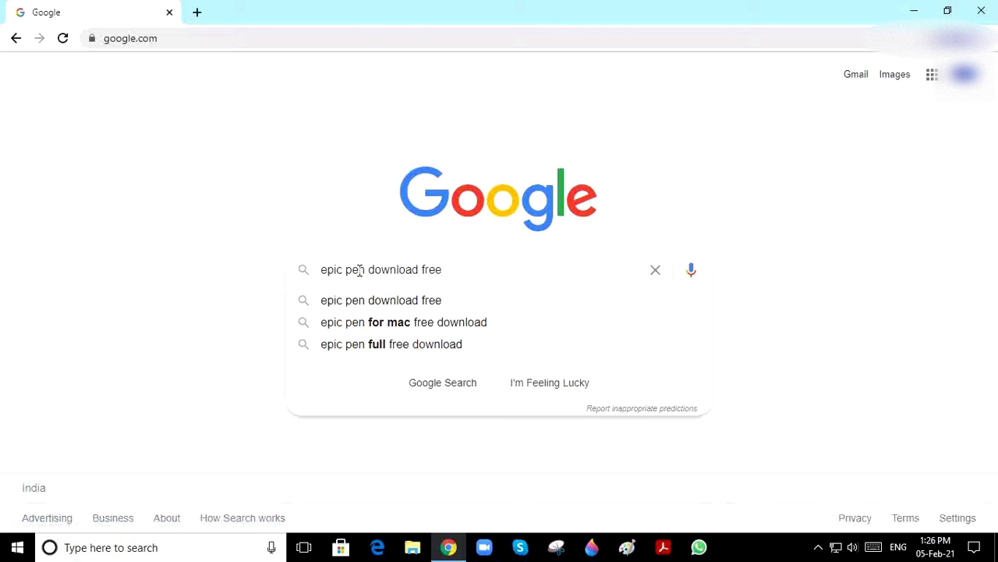
{"action": "key", "text": "Return"}
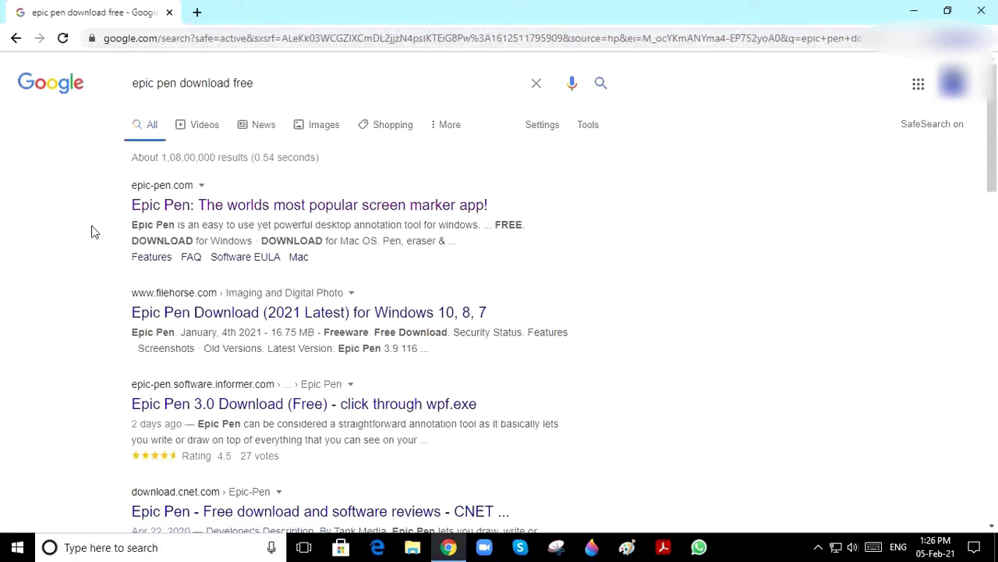
{"action": "scroll", "coordinate": [92, 231], "scroll_direction": "down", "scroll_amount": 3}
{"action": "scroll", "coordinate": [91, 231], "scroll_direction": "up", "scroll_amount": 3}
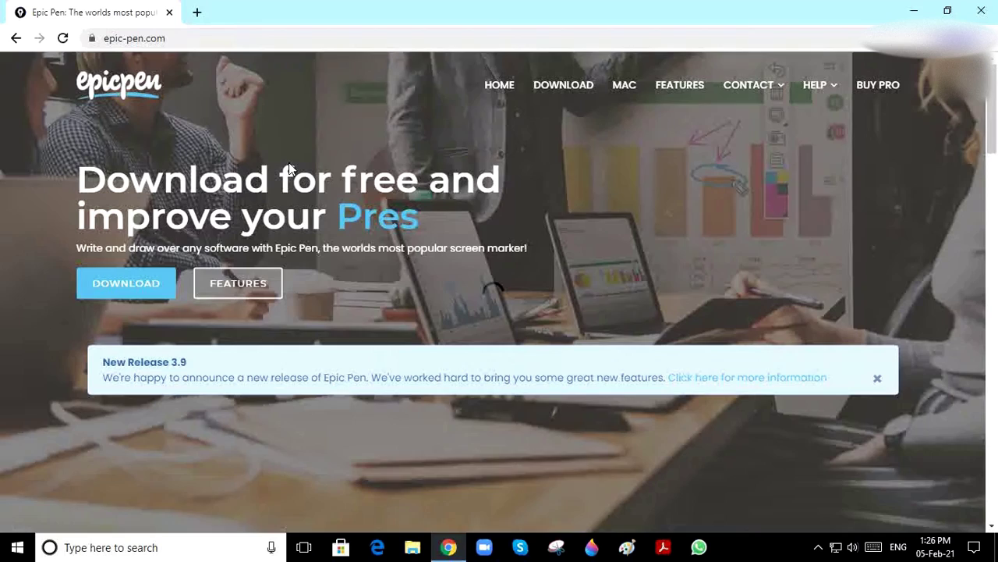
- Look over the Epic Pen home page and go to its download and license options
{"action": "scroll", "coordinate": [53, 190], "scroll_direction": "down", "scroll_amount": 3}
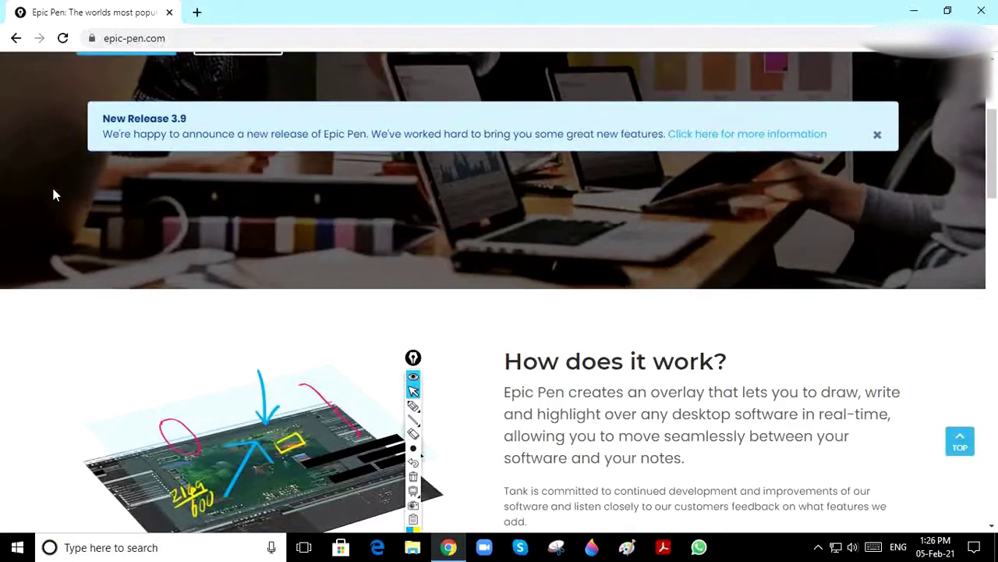
{"action": "scroll", "coordinate": [53, 194], "scroll_direction": "up", "scroll_amount": 3}
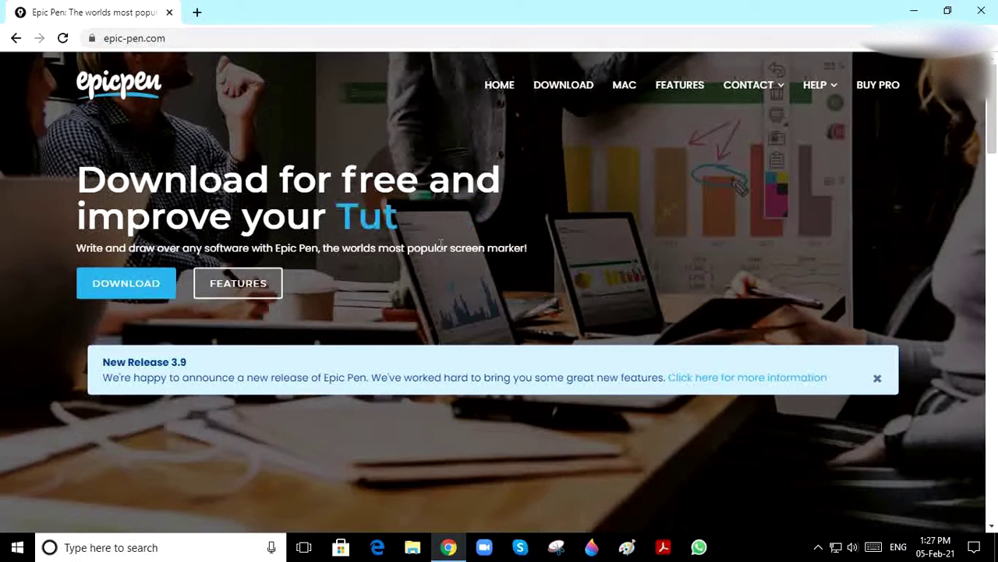
{"action": "left_click", "coordinate": [122, 286]}
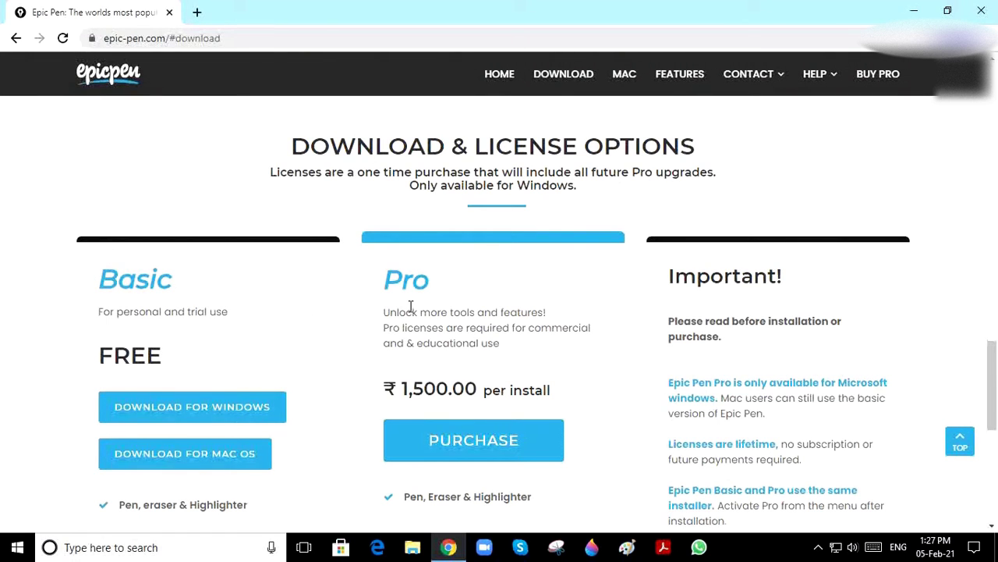
- Compare the features and pricing of the free Basic edition with the Pro edition and read the license notes
{"action": "scroll", "coordinate": [332, 280], "scroll_direction": "down", "scroll_amount": 2}
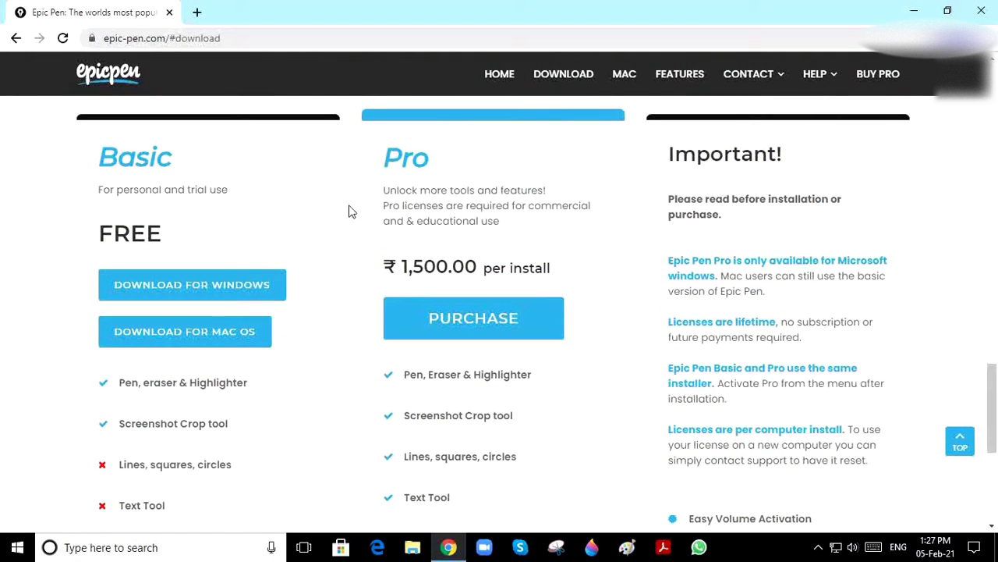
{"action": "scroll", "coordinate": [299, 223], "scroll_direction": "down", "scroll_amount": 6}
{"action": "scroll", "coordinate": [299, 223], "scroll_direction": "up", "scroll_amount": 4}
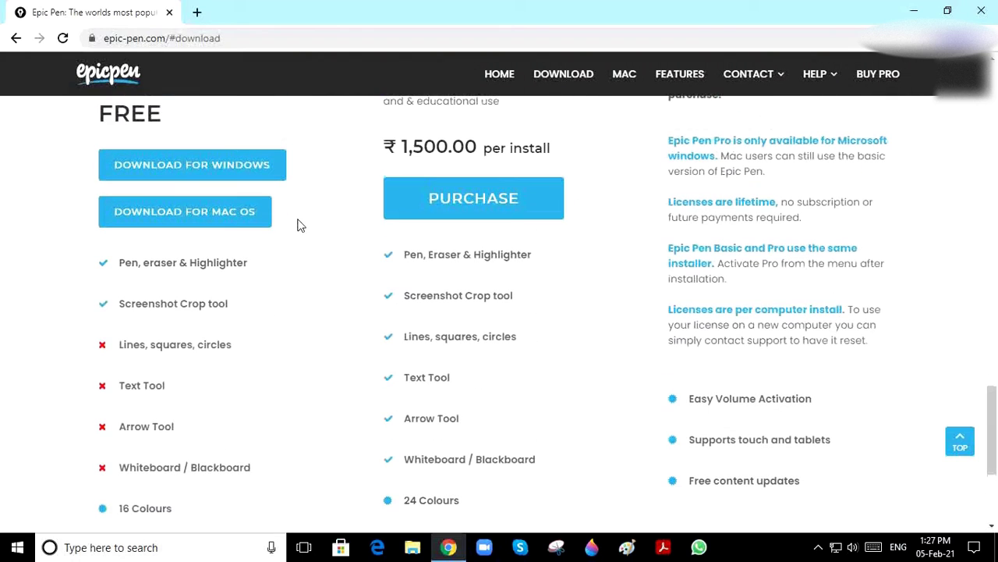
{"action": "scroll", "coordinate": [333, 221], "scroll_direction": "up", "scroll_amount": 2}
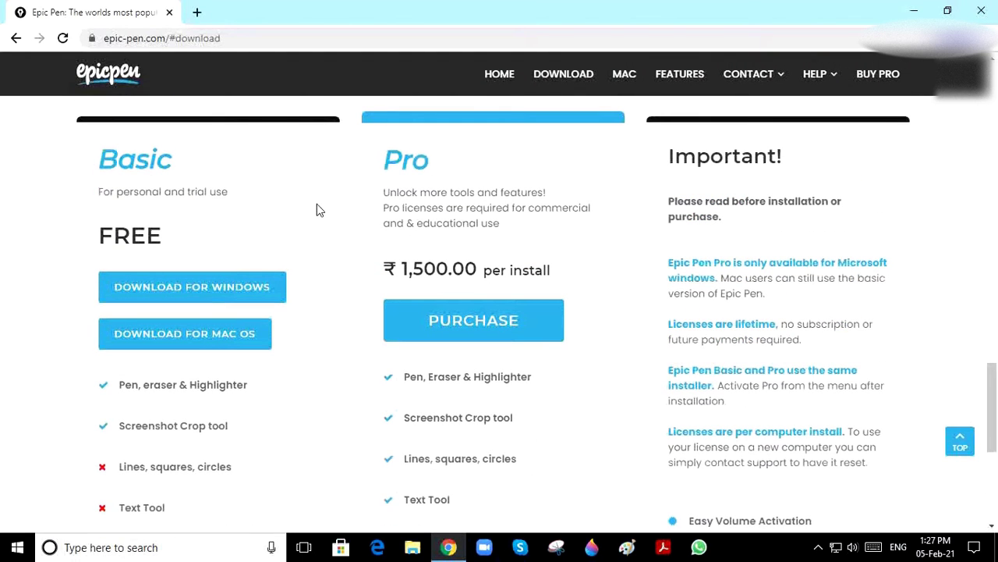
{"action": "scroll", "coordinate": [317, 204], "scroll_direction": "down", "scroll_amount": 1}
{"action": "scroll", "coordinate": [328, 206], "scroll_direction": "up", "scroll_amount": 1}
{"action": "scroll", "coordinate": [412, 405], "scroll_direction": "down", "scroll_amount": 2}
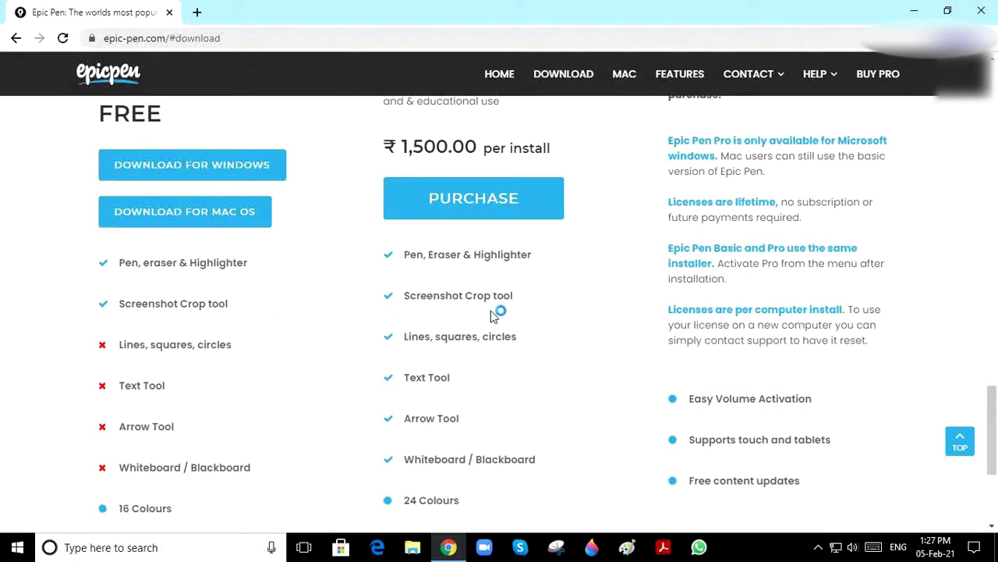
{"action": "scroll", "coordinate": [484, 309], "scroll_direction": "down", "scroll_amount": 2}
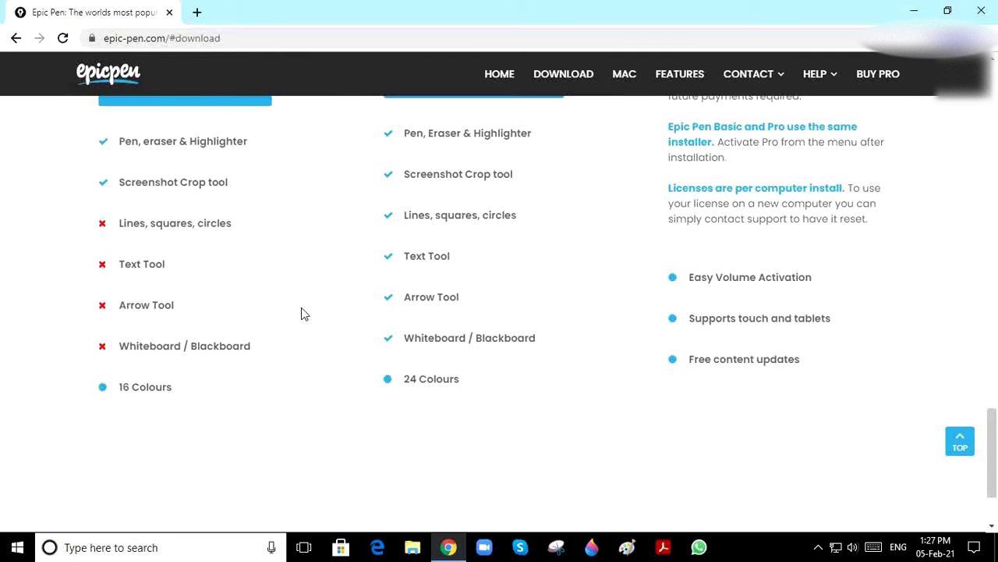
{"action": "scroll", "coordinate": [304, 314], "scroll_direction": "up", "scroll_amount": 3}
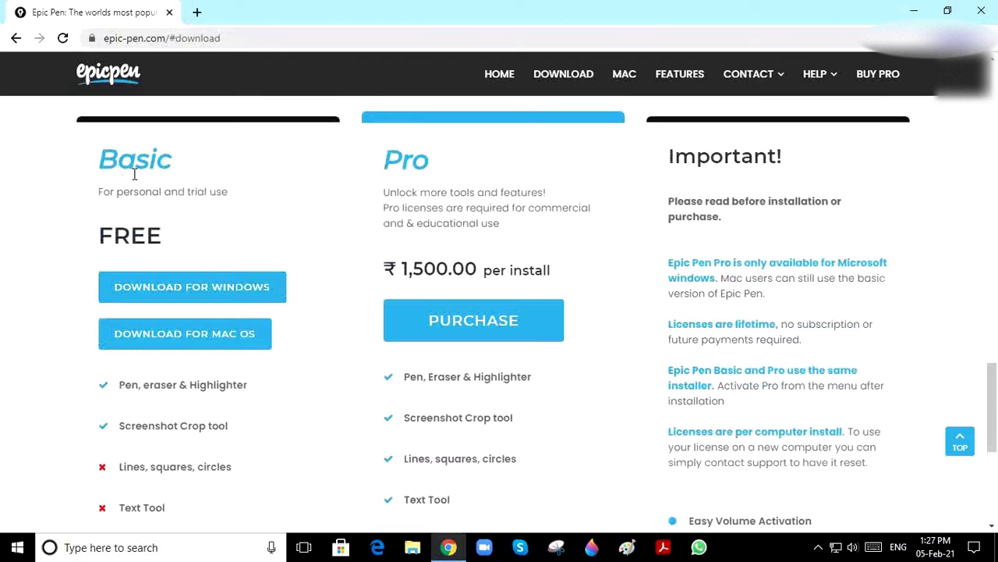
{"action": "scroll", "coordinate": [156, 195], "scroll_direction": "down", "scroll_amount": 2}
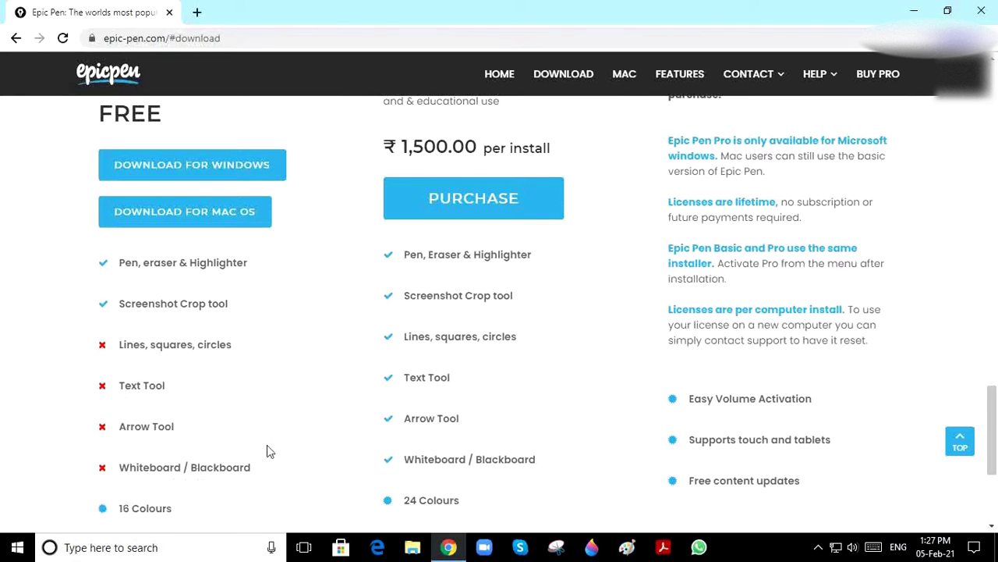
{"action": "scroll", "coordinate": [132, 449], "scroll_direction": "down", "scroll_amount": 2}
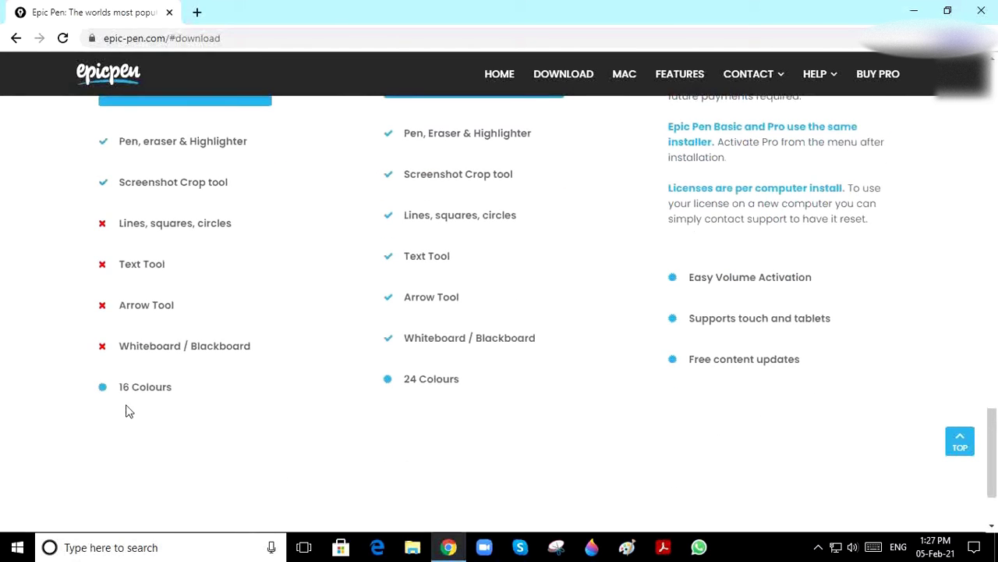
{"action": "scroll", "coordinate": [169, 412], "scroll_direction": "up", "scroll_amount": 5}
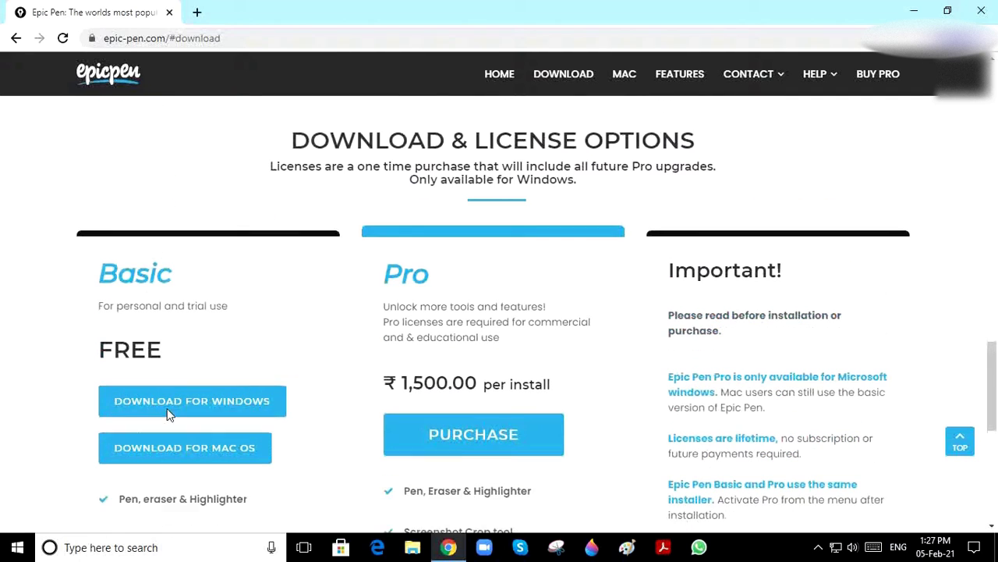
{"action": "scroll", "coordinate": [366, 332], "scroll_direction": "down", "scroll_amount": 2}
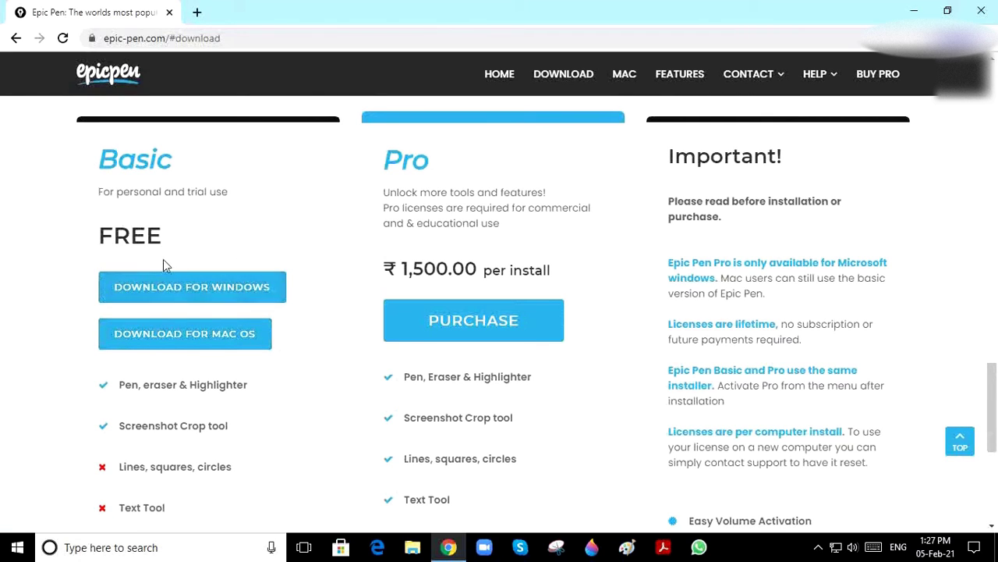
- Download the free Basic edition for Windows and run its installer with English as the setup language
{"action": "left_click", "coordinate": [161, 299]}
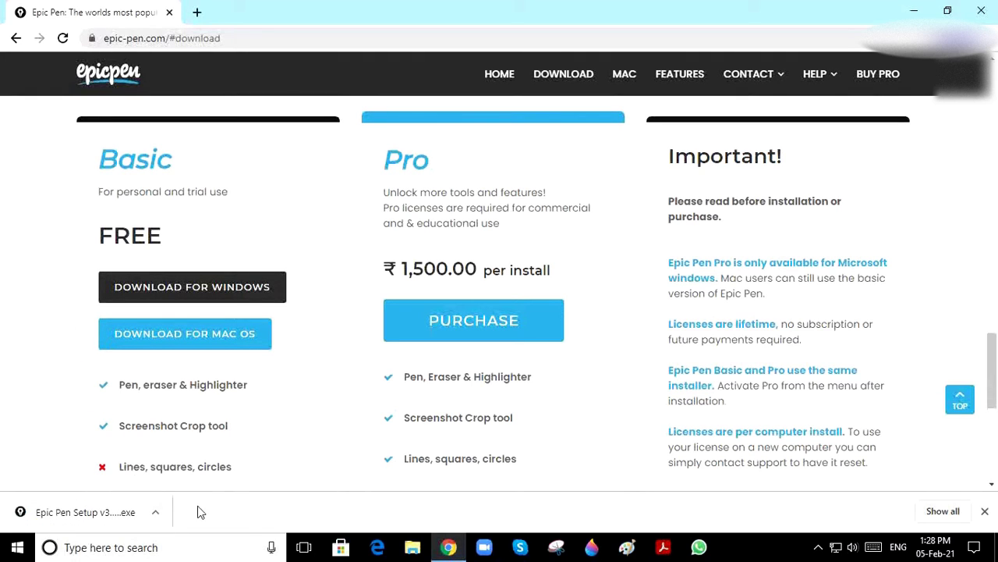
{"action": "left_click", "coordinate": [148, 514]}
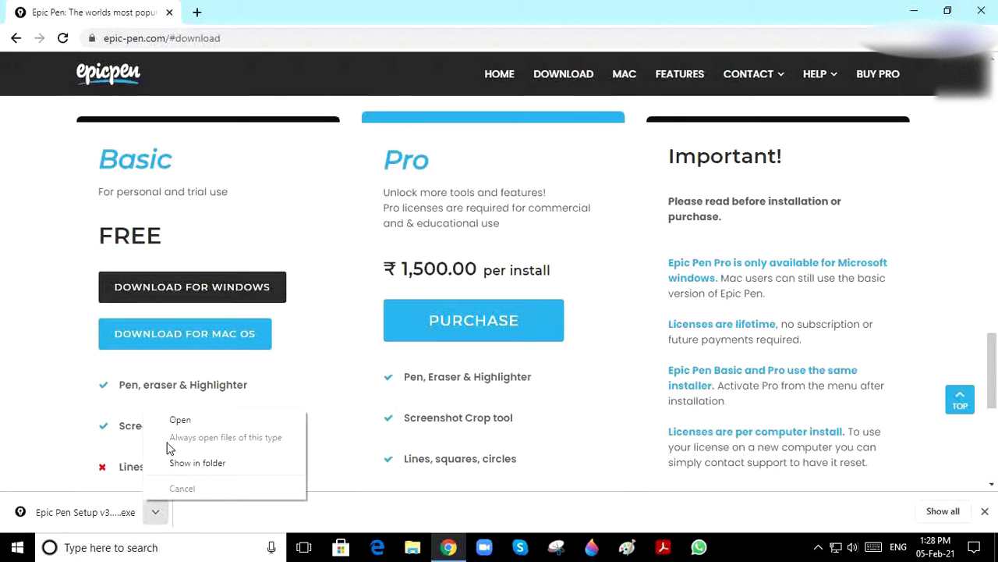
{"action": "left_click", "coordinate": [193, 421]}
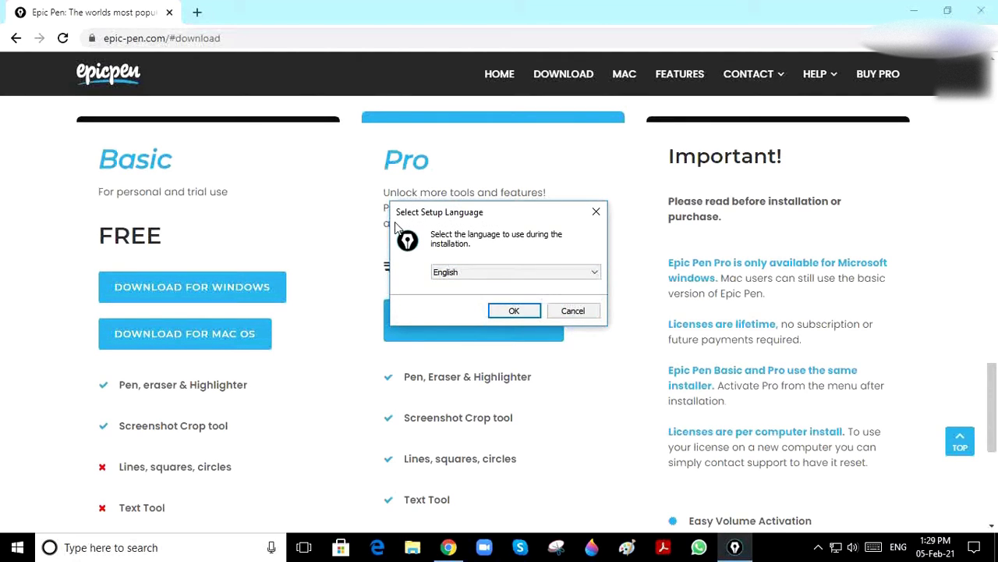
{"action": "left_click", "coordinate": [508, 309]}
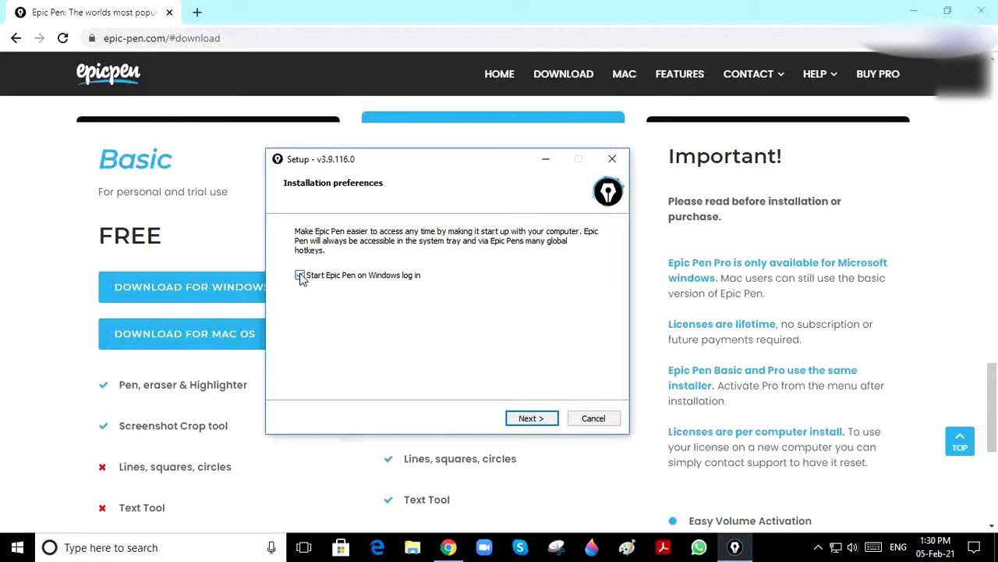
- Toggle the option to start Epic Pen on Windows log in, and accept the license agreement
{"action": "left_click", "coordinate": [300, 276]}
{"action": "left_click", "coordinate": [505, 418]}
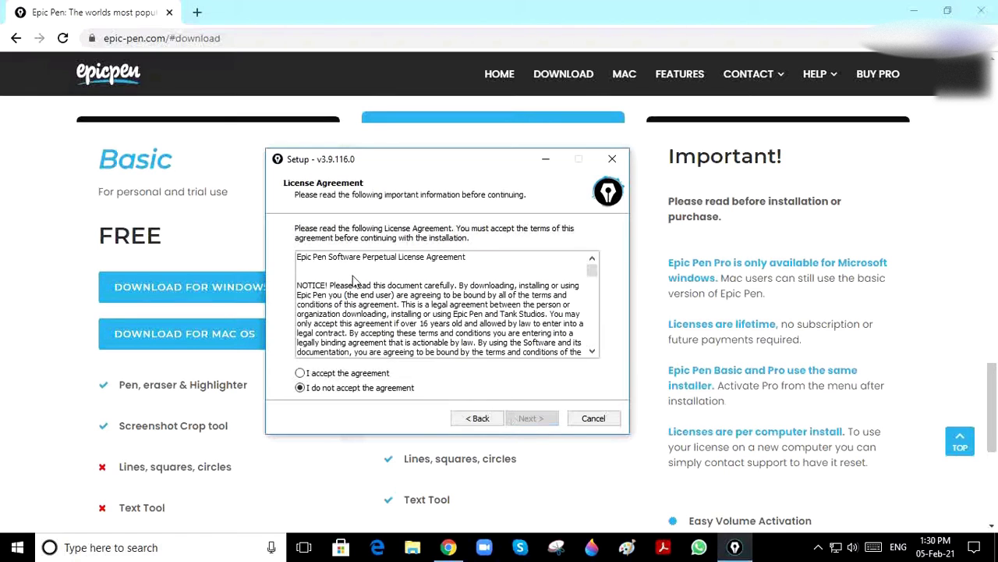
{"action": "scroll", "coordinate": [320, 304], "scroll_direction": "down", "scroll_amount": 5}
{"action": "left_click", "coordinate": [300, 373]}
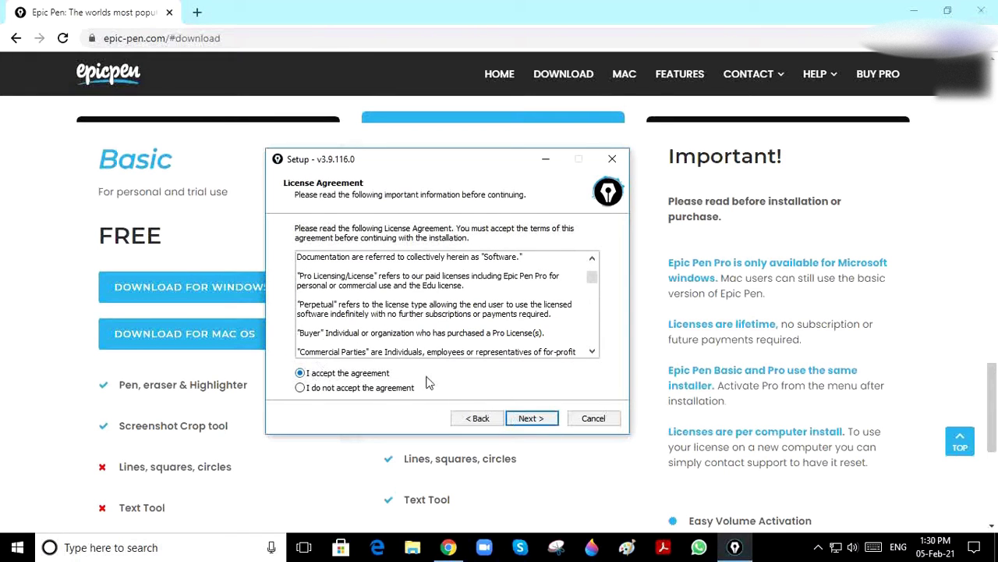
{"action": "left_click", "coordinate": [521, 418]}
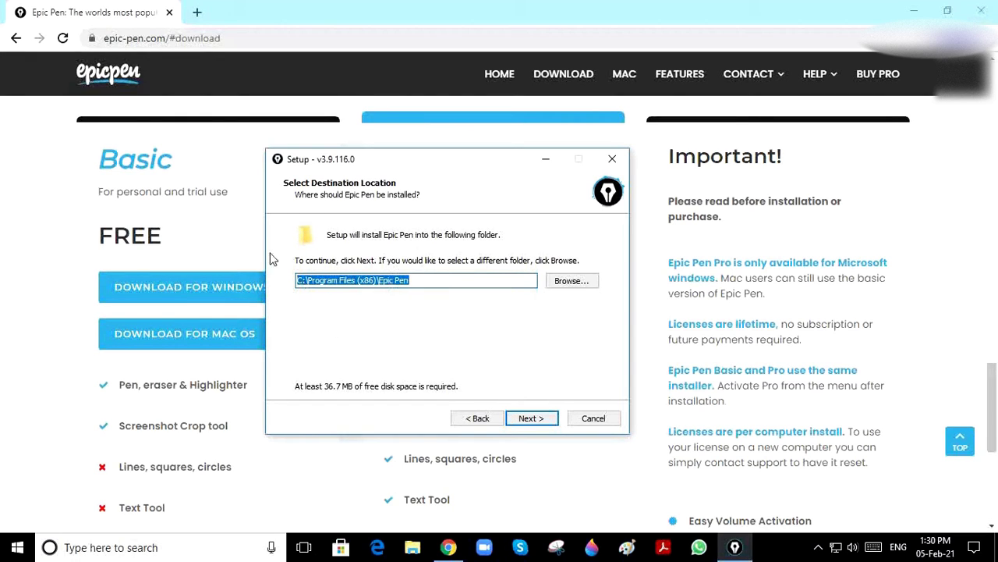
- Install Epic Pen with the default destination and Start Menu folders, and finish setup with Launch Epic Pen enabled
{"action": "left_click", "coordinate": [539, 419]}
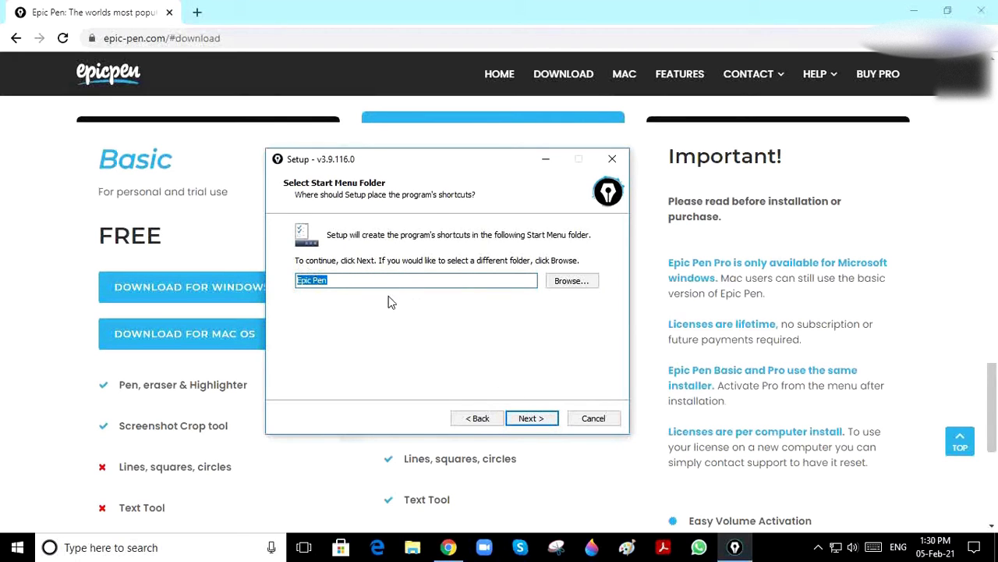
{"action": "left_click", "coordinate": [554, 419]}
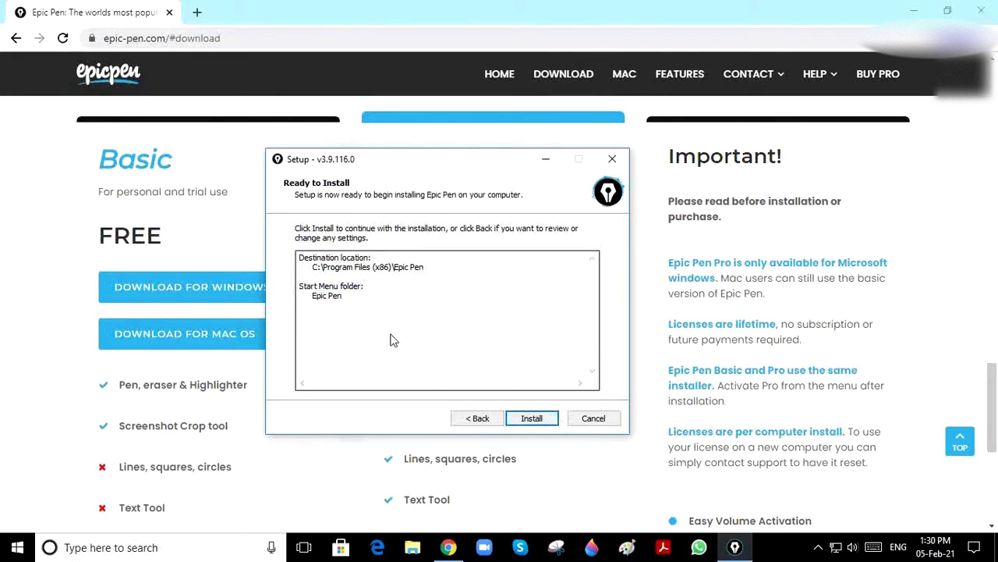
{"action": "left_click", "coordinate": [538, 420]}
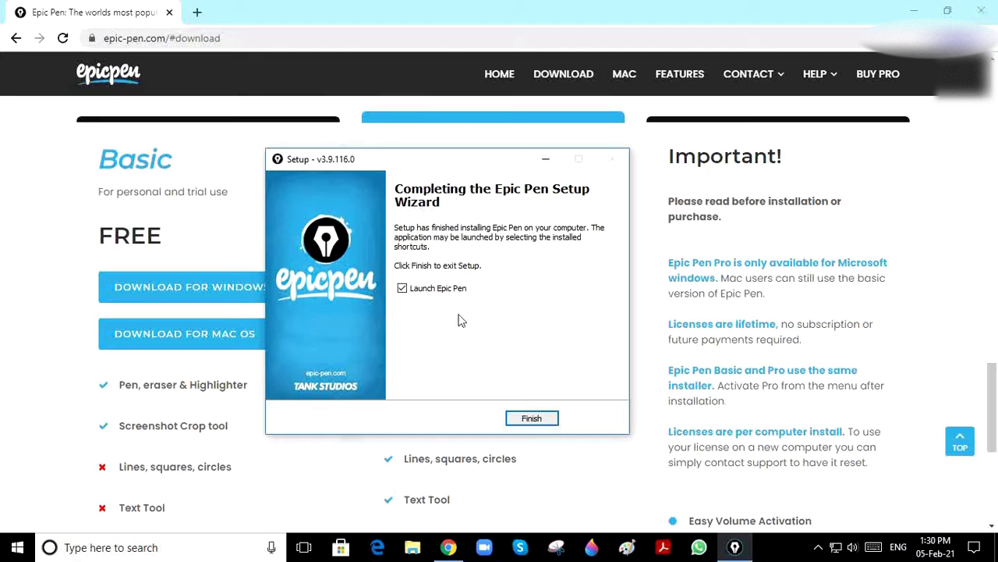
{"action": "left_click", "coordinate": [532, 419]}
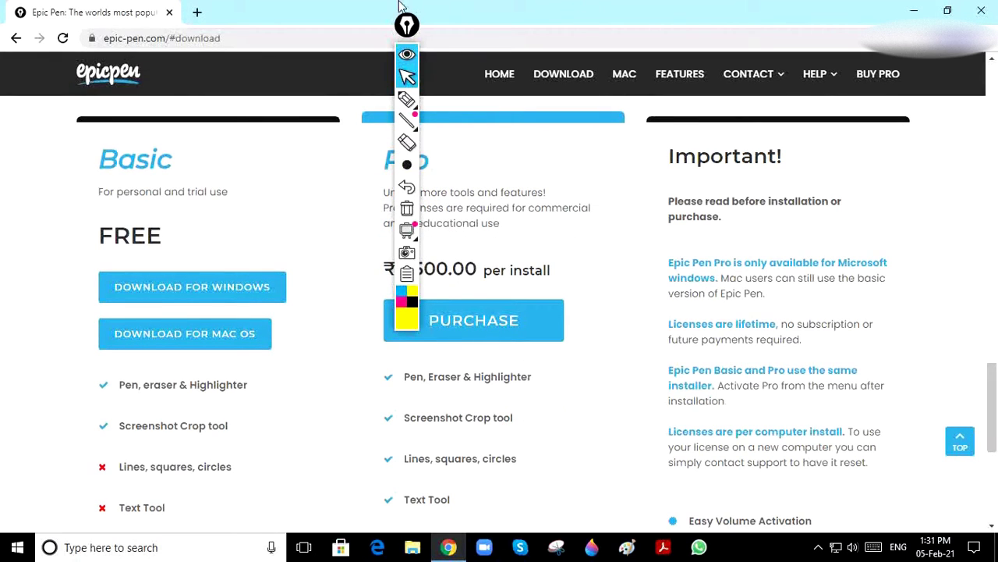
- Move the floating Epic Pen toolbar to the right side of the screen, away from the Pro column
{"action": "left_click_drag", "start_coordinate": [411, 28], "coordinate": [890, 62]}
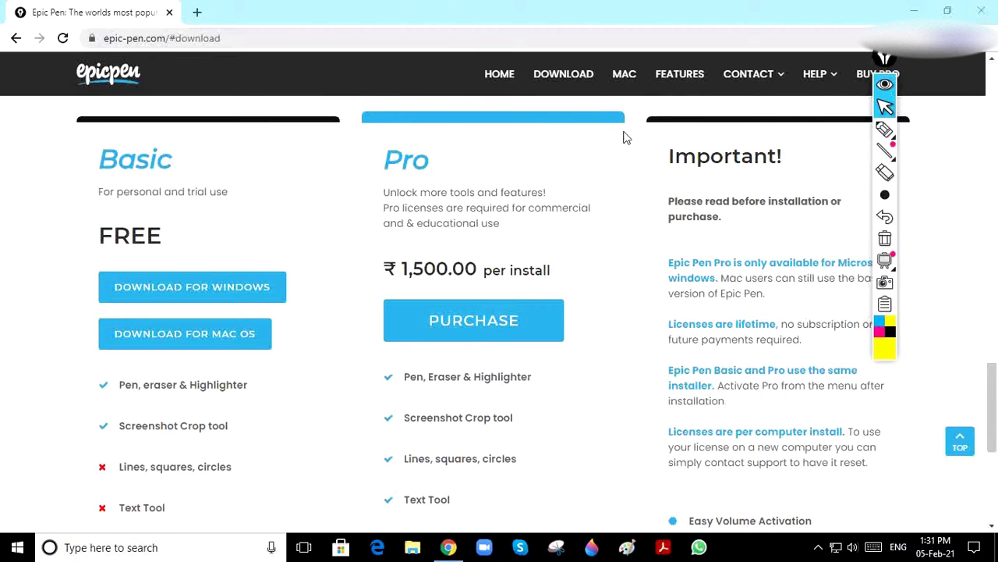